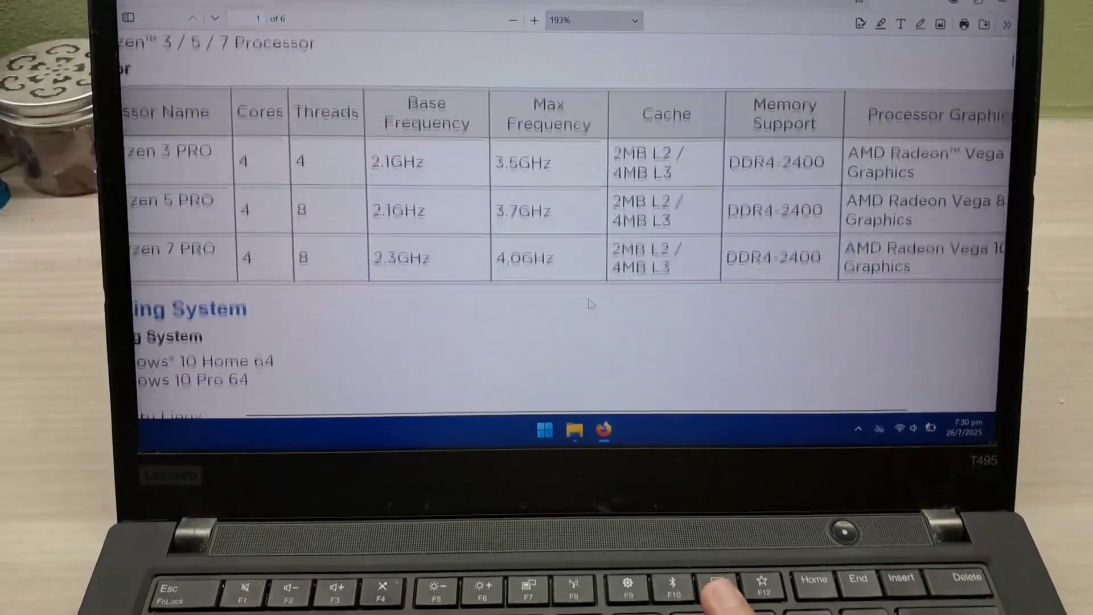
{"action": "scroll", "coordinate": [589, 303], "scroll_direction": "up", "scroll_amount": 2}
{"action": "scroll", "coordinate": [589, 304], "scroll_direction": "down", "scroll_amount": 5}
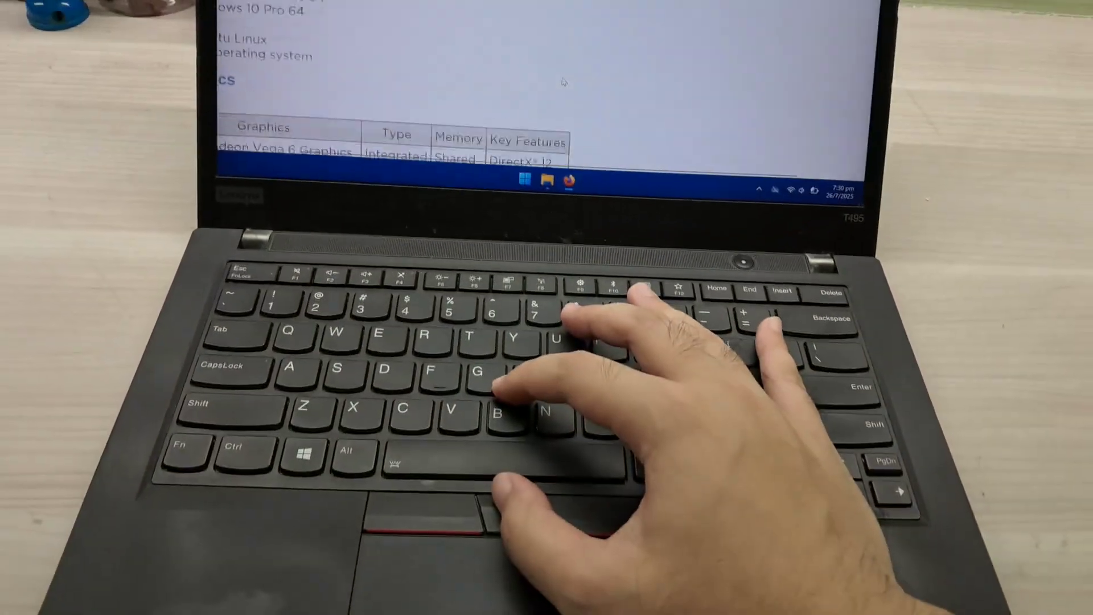
{"action": "scroll", "coordinate": [563, 81], "scroll_direction": "up", "scroll_amount": 3}
{"action": "scroll", "coordinate": [563, 81], "scroll_direction": "up", "scroll_amount": 2}
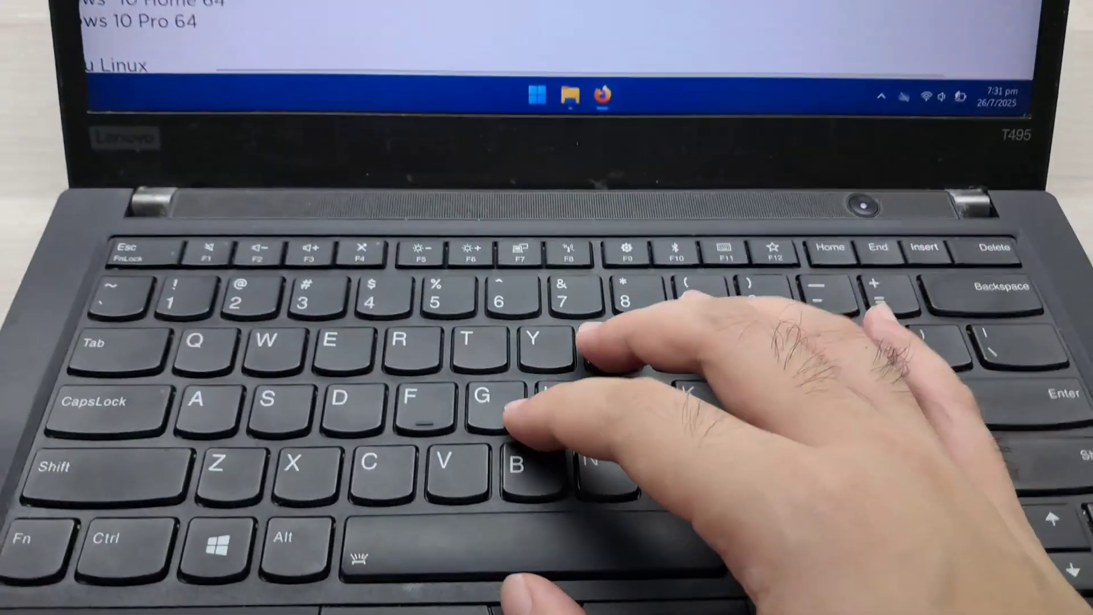
{"action": "scroll", "coordinate": [547, 43], "scroll_direction": "down", "scroll_amount": 3}
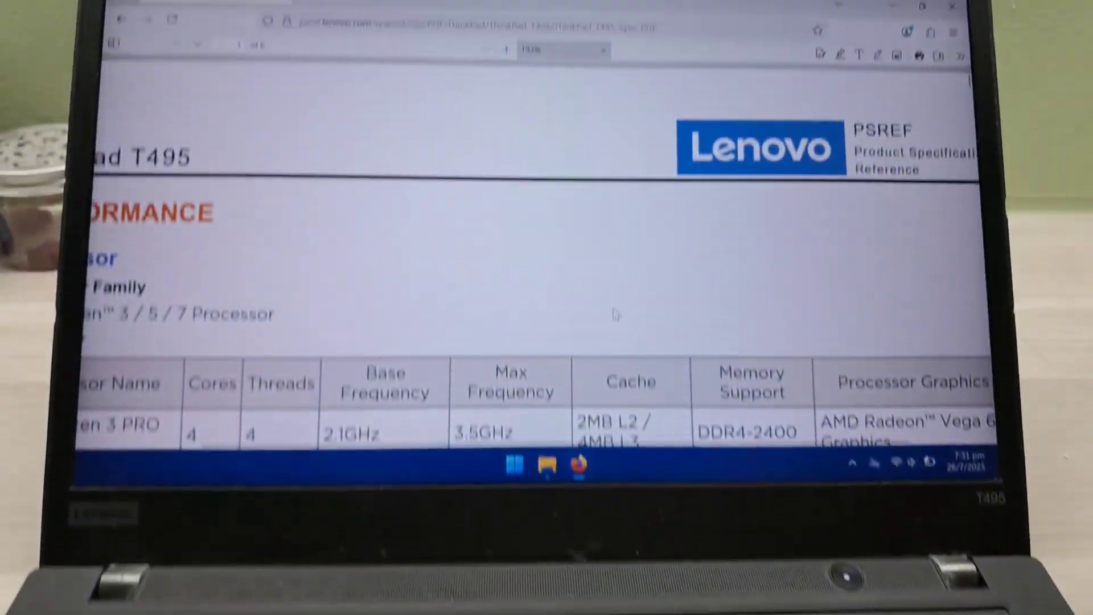
{"action": "scroll", "coordinate": [614, 315], "scroll_direction": "down", "scroll_amount": 2}
{"action": "scroll", "coordinate": [613, 358], "scroll_direction": "up", "scroll_amount": 2, "text": "ctrl"}
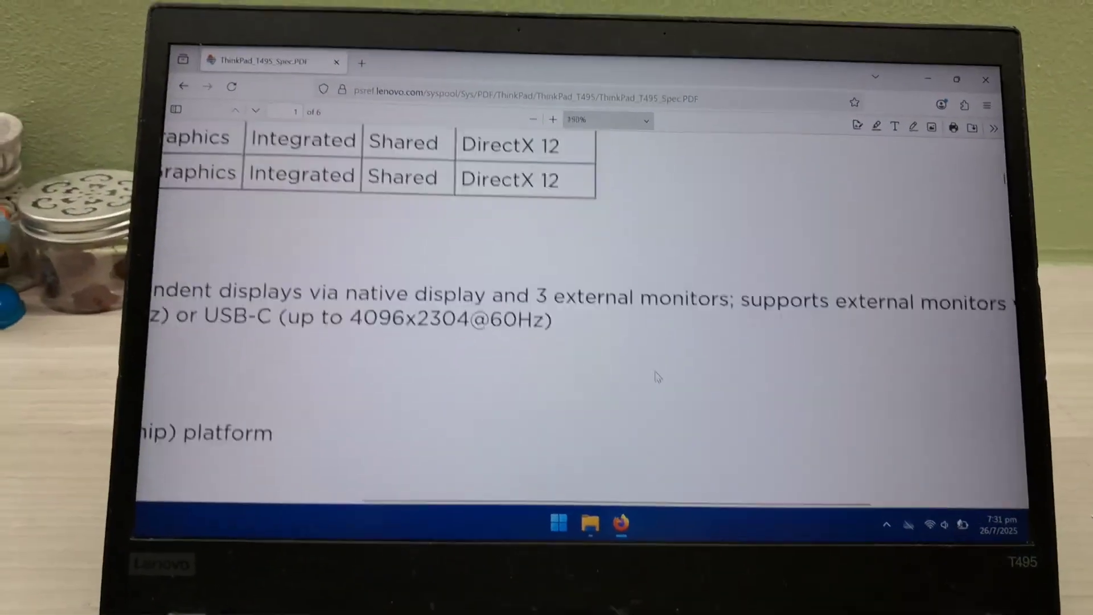
{"action": "scroll", "coordinate": [662, 425], "scroll_direction": "up", "scroll_amount": 4, "text": "ctrl"}
{"action": "scroll", "coordinate": [663, 410], "scroll_direction": "down", "scroll_amount": 3, "text": "ctrl"}
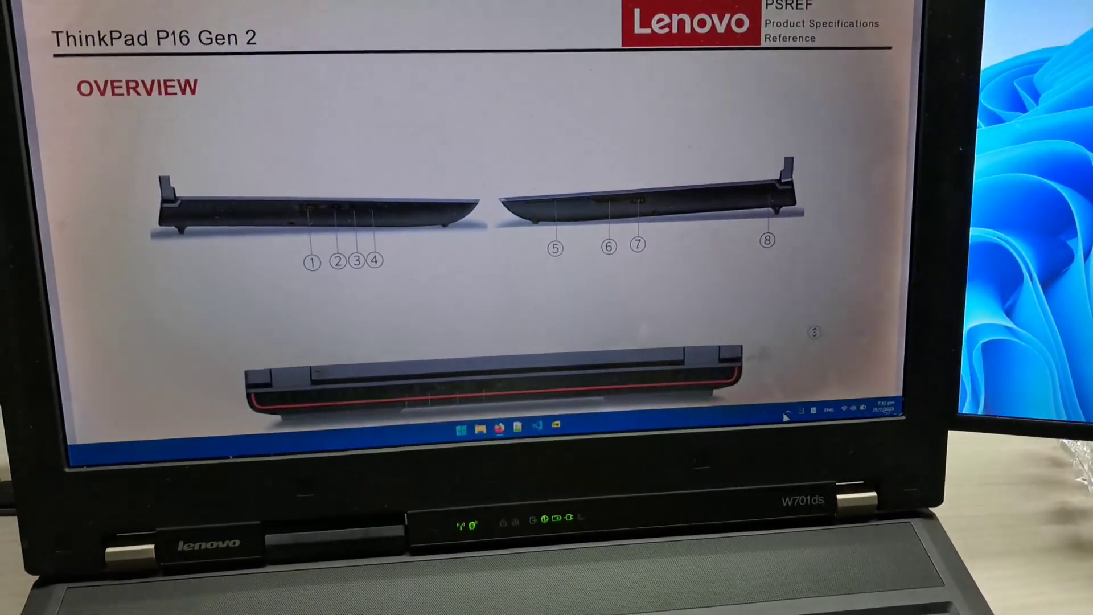
{"action": "scroll", "coordinate": [620, 145], "scroll_direction": "down", "scroll_amount": 2}
{"action": "scroll", "coordinate": [622, 183], "scroll_direction": "down", "scroll_amount": 3}
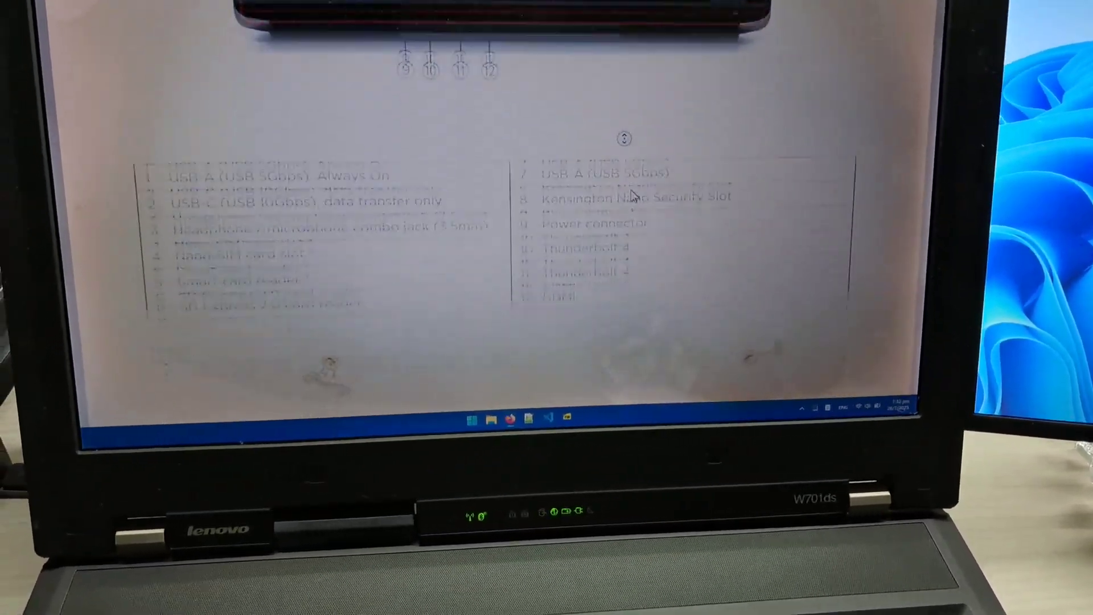
{"action": "scroll", "coordinate": [622, 183], "scroll_direction": "down", "scroll_amount": 3}
{"action": "scroll", "coordinate": [642, 78], "scroll_direction": "up", "scroll_amount": 8}
{"action": "scroll", "coordinate": [643, 79], "scroll_direction": "down", "scroll_amount": 3}
{"action": "scroll", "coordinate": [643, 78], "scroll_direction": "down", "scroll_amount": 5}
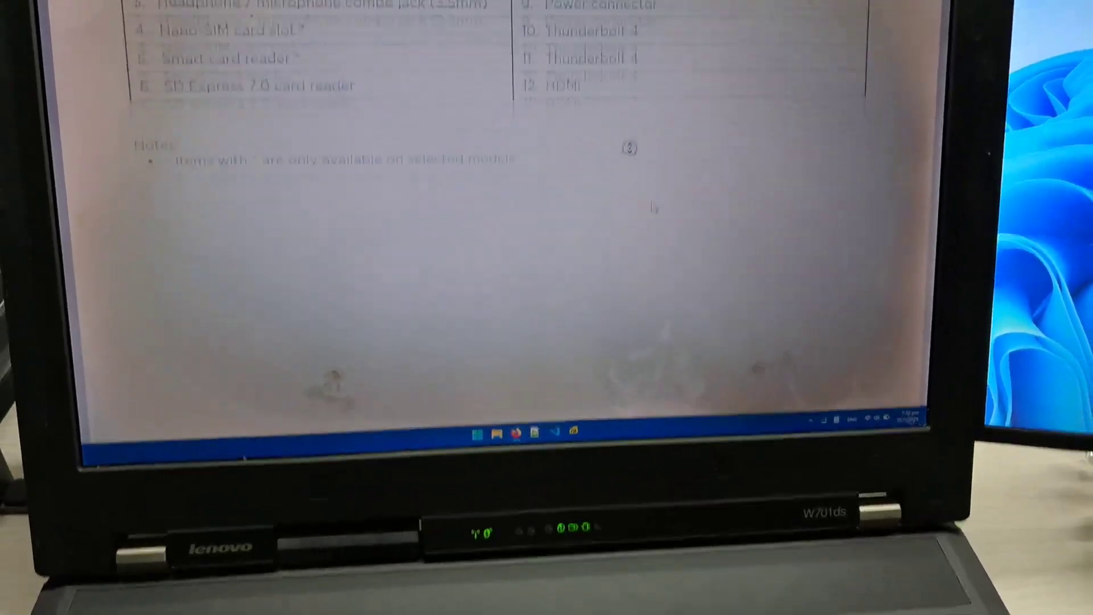
{"action": "scroll", "coordinate": [657, 69], "scroll_direction": "up", "scroll_amount": 3}
{"action": "scroll", "coordinate": [617, 256], "scroll_direction": "up", "scroll_amount": 2}
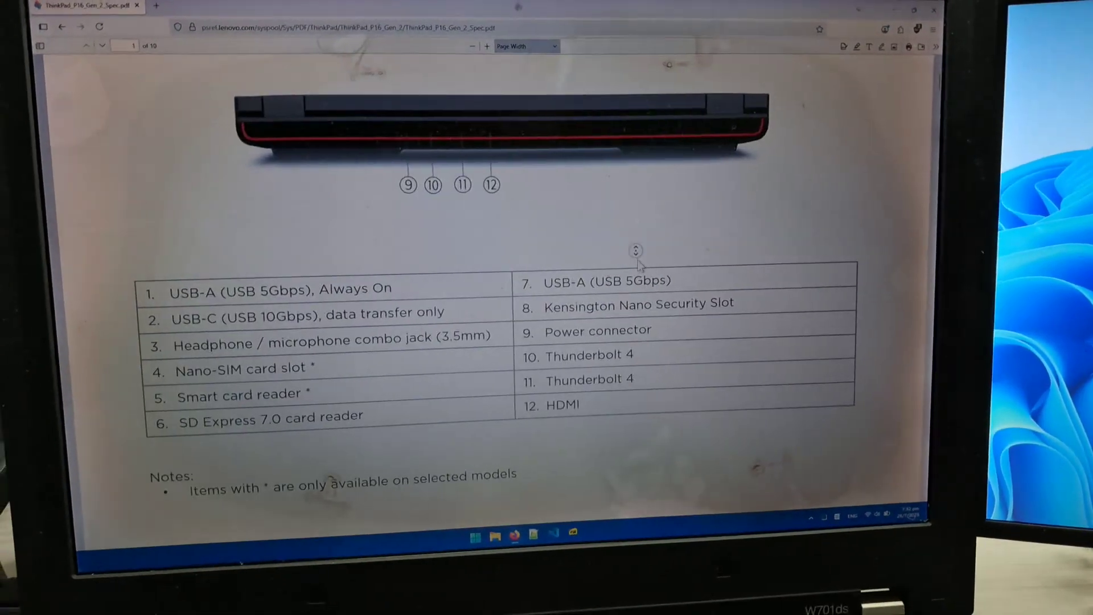
{"action": "scroll", "coordinate": [640, 245], "scroll_direction": "down", "scroll_amount": 2}
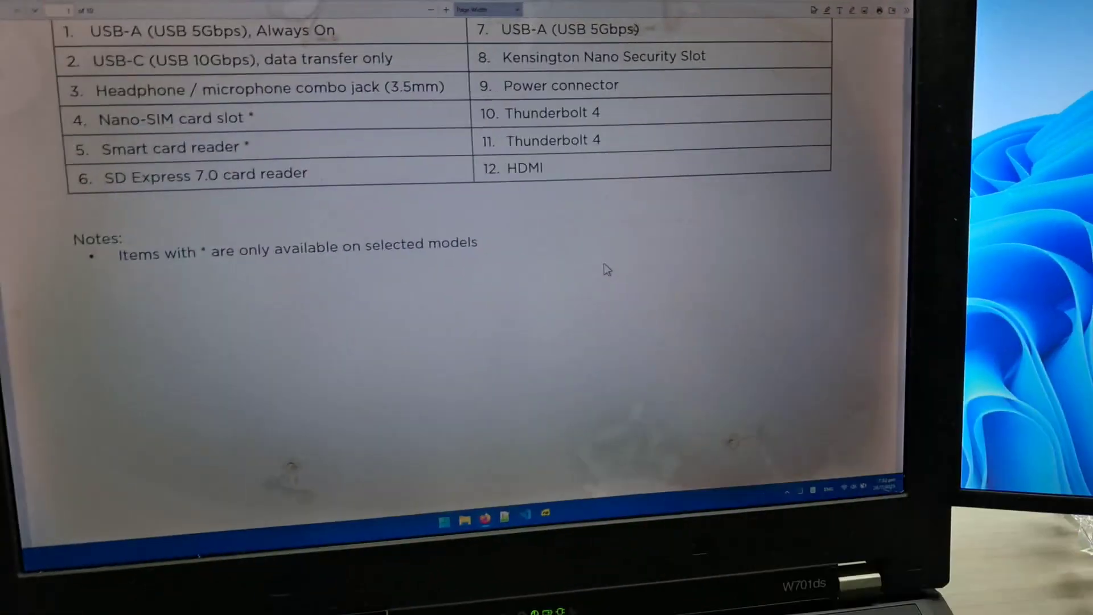